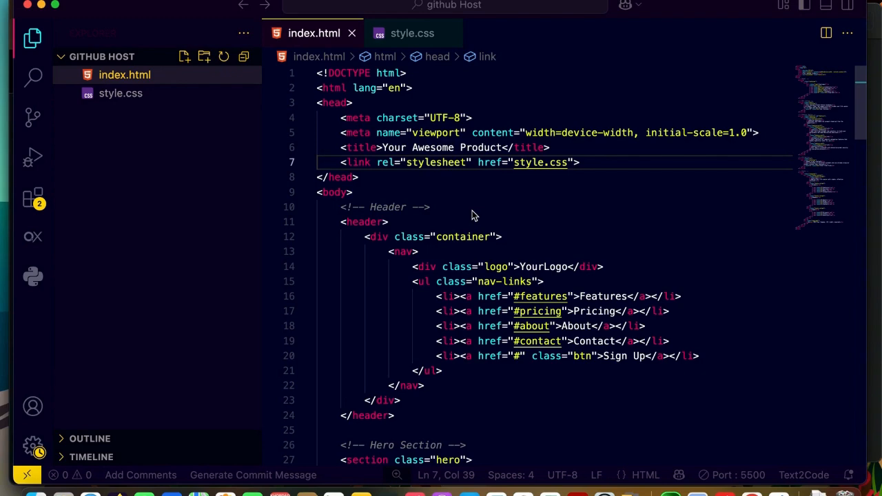
Look through the landing page markup in index.html and the style rules in style.css.
scroll(473, 216, down, 5)
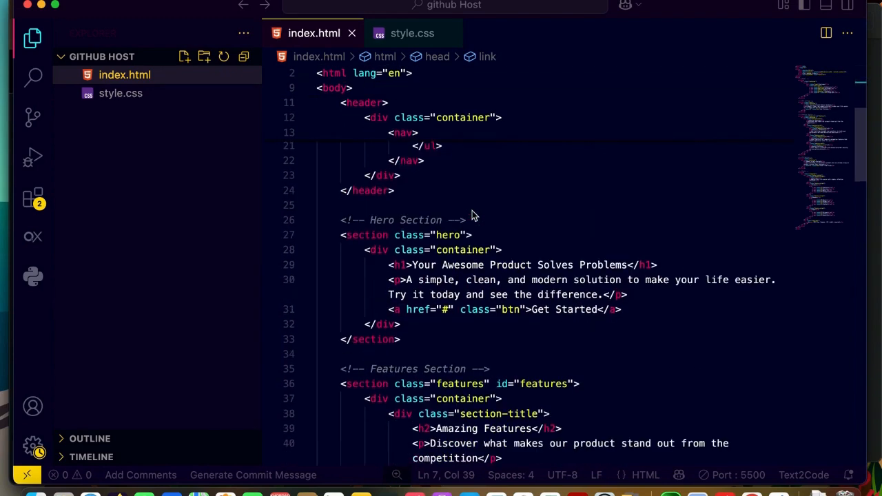
scroll(473, 215, up, 7)
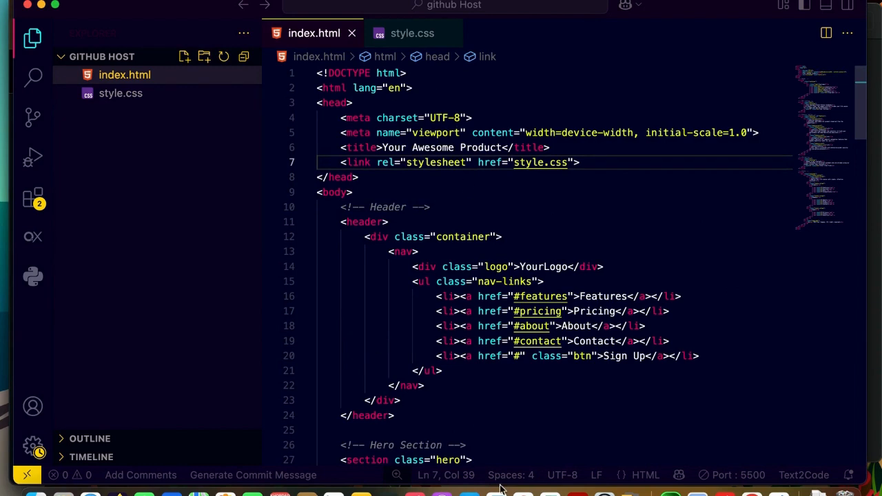
scroll(497, 198, down, 3)
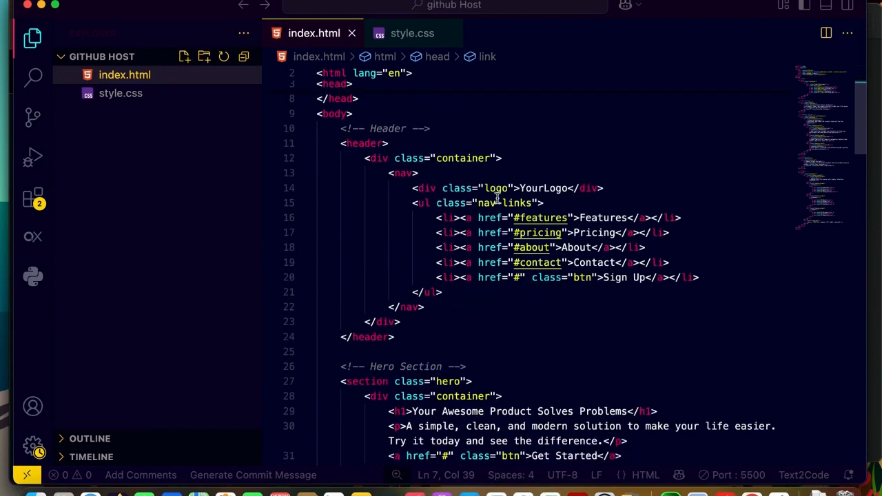
scroll(497, 198, up, 3)
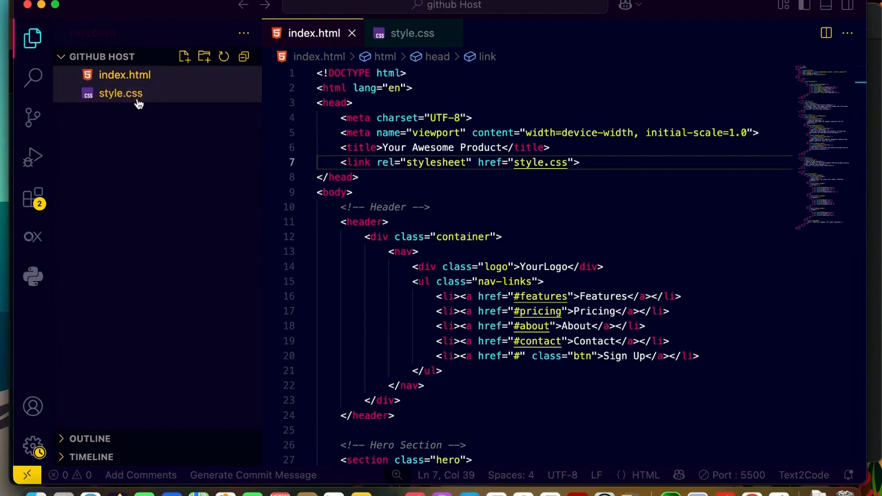
click(541, 207)
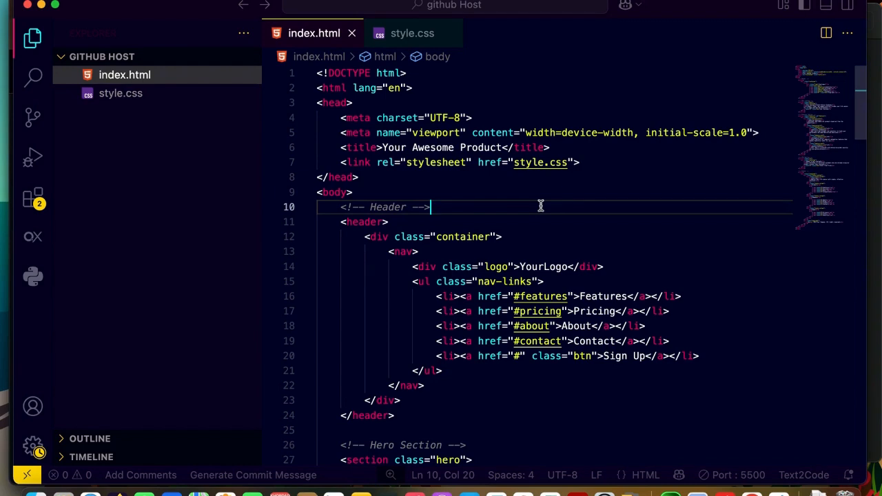
scroll(541, 206, down, 3)
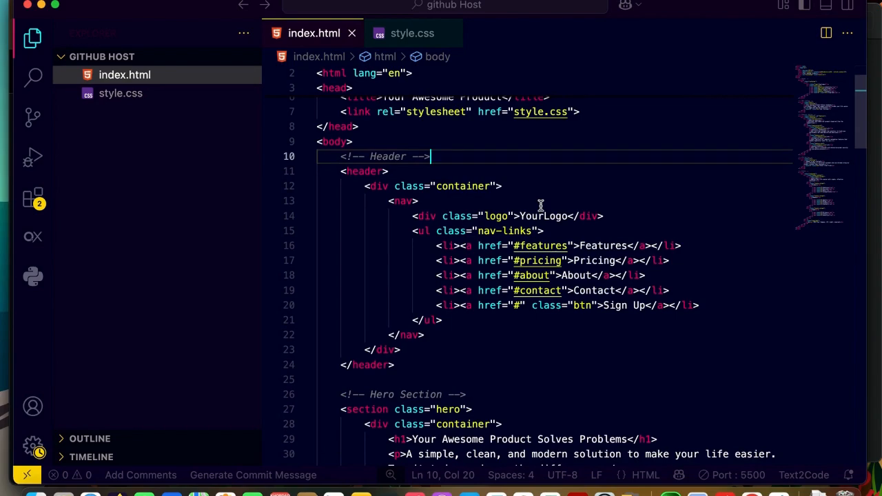
scroll(541, 206, up, 1)
scroll(541, 205, down, 20)
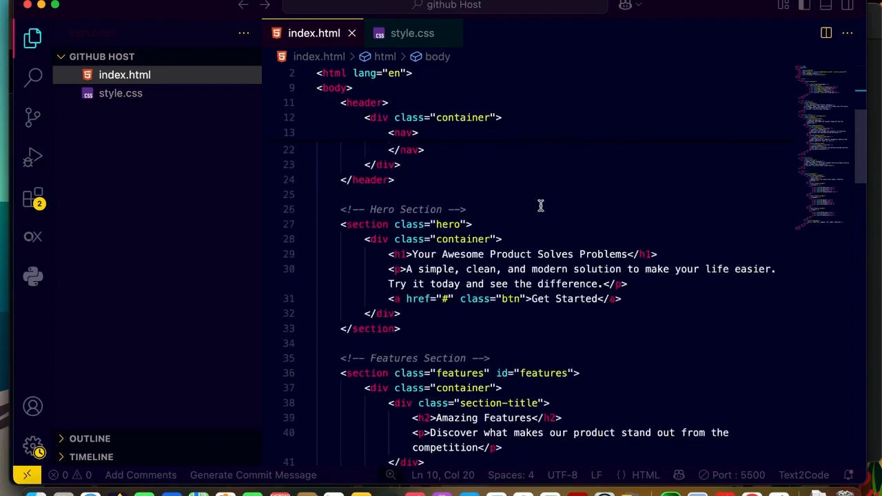
click(136, 101)
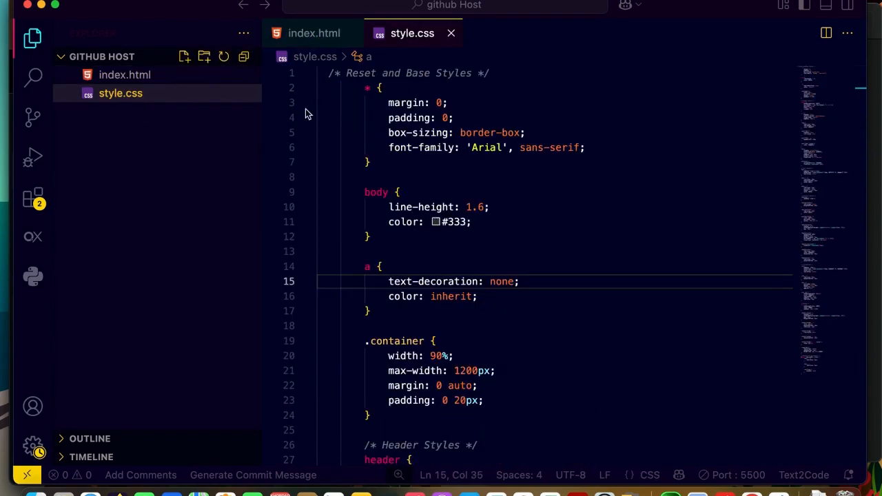
scroll(475, 206, down, 20)
scroll(477, 210, up, 9)
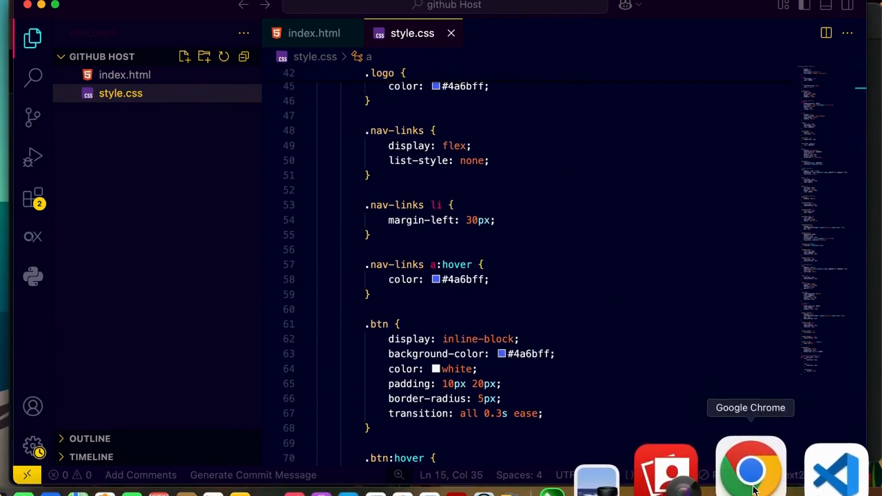
Switch to GitHub in Google Chrome and start creating a new repository.
click(752, 475)
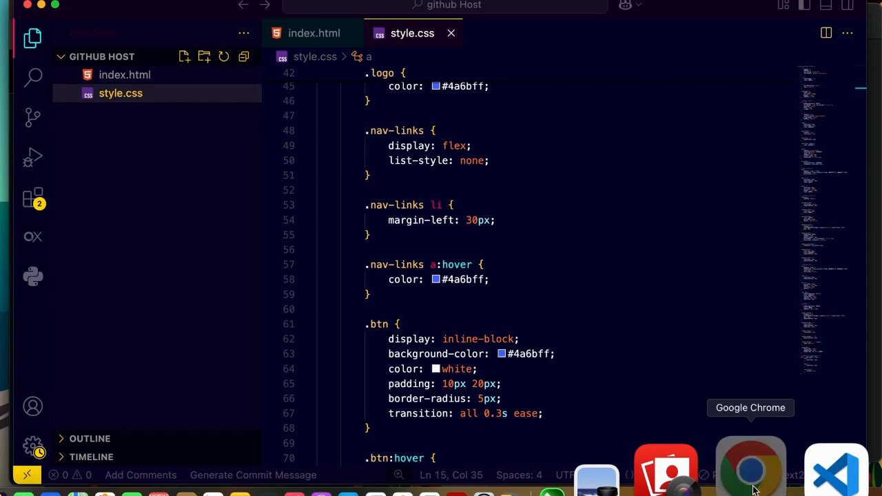
scroll(336, 158, down, 7)
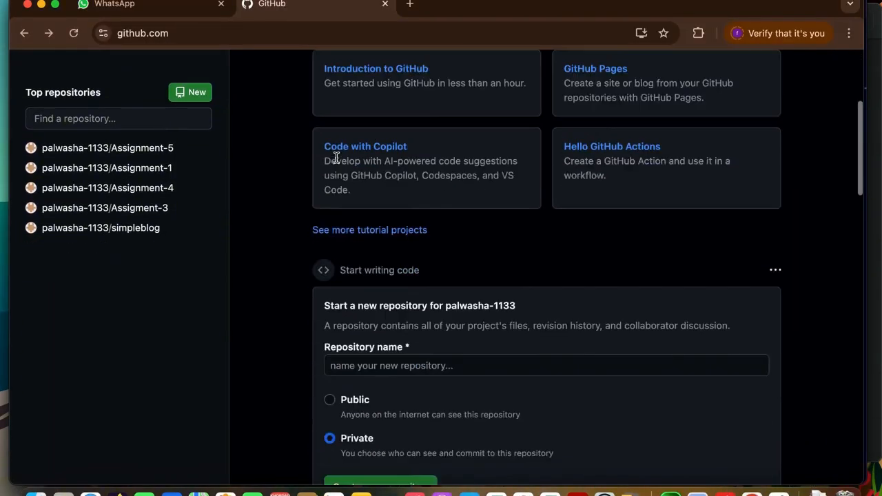
scroll(335, 158, up, 7)
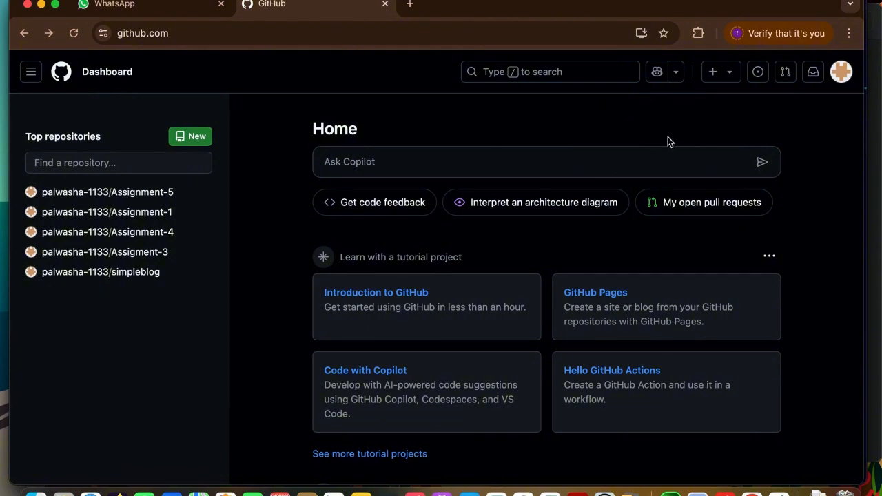
click(731, 80)
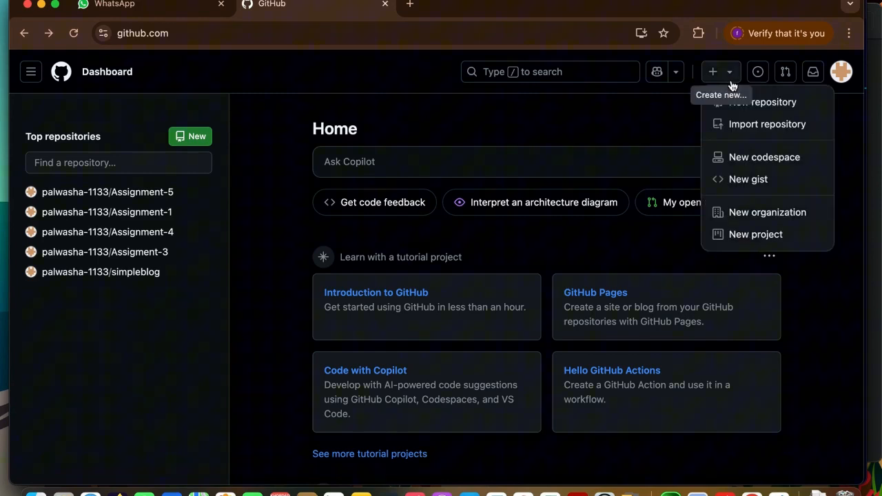
click(761, 104)
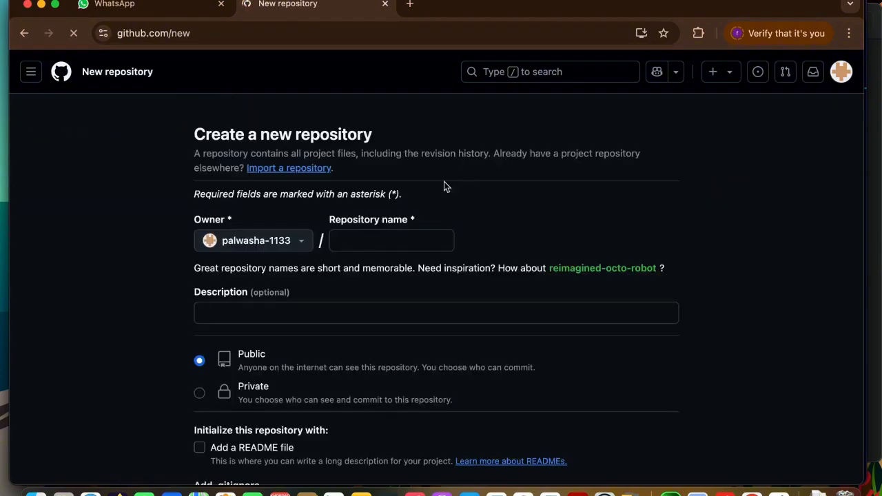
Name the new repository firstwebproj.
click(375, 235)
click(375, 235)
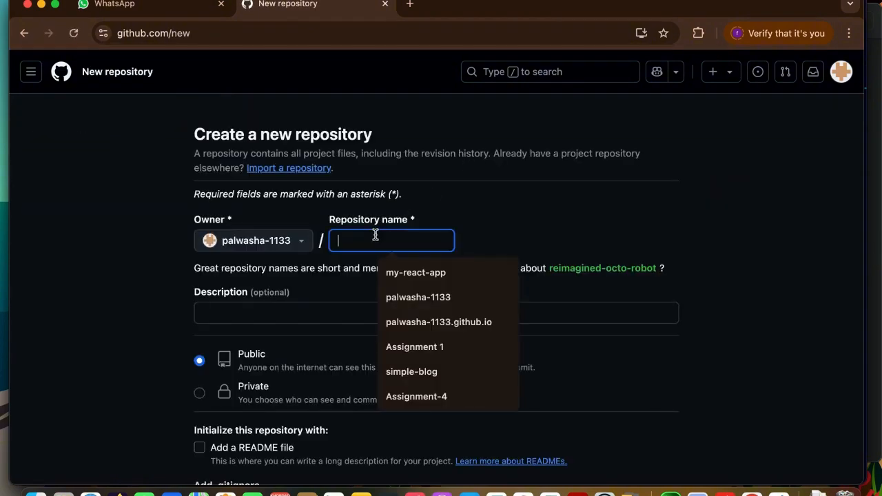
text(first)
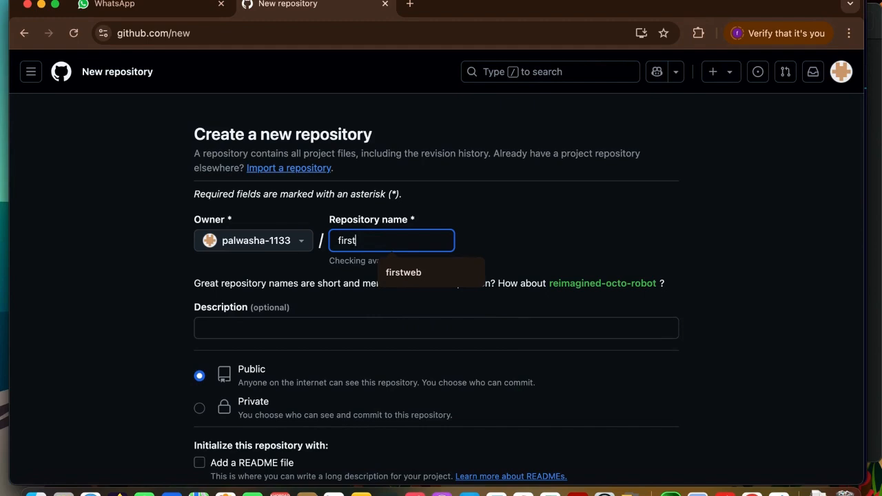
text(web)
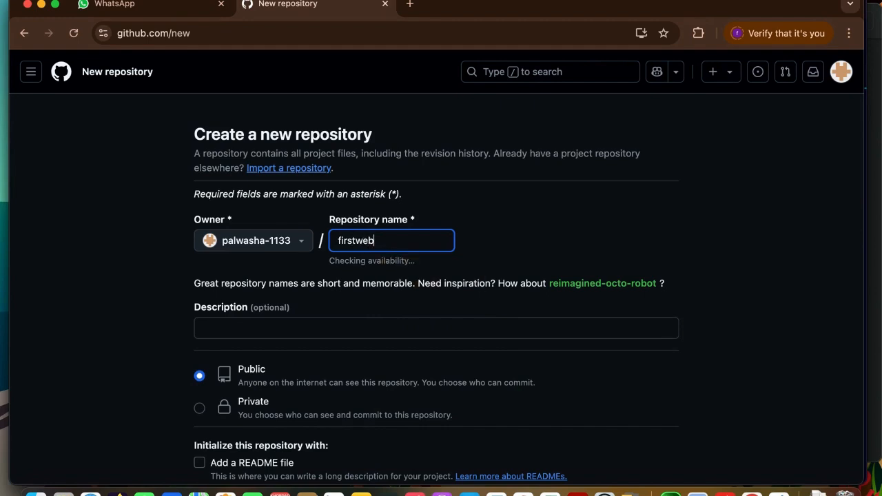
text(proj)
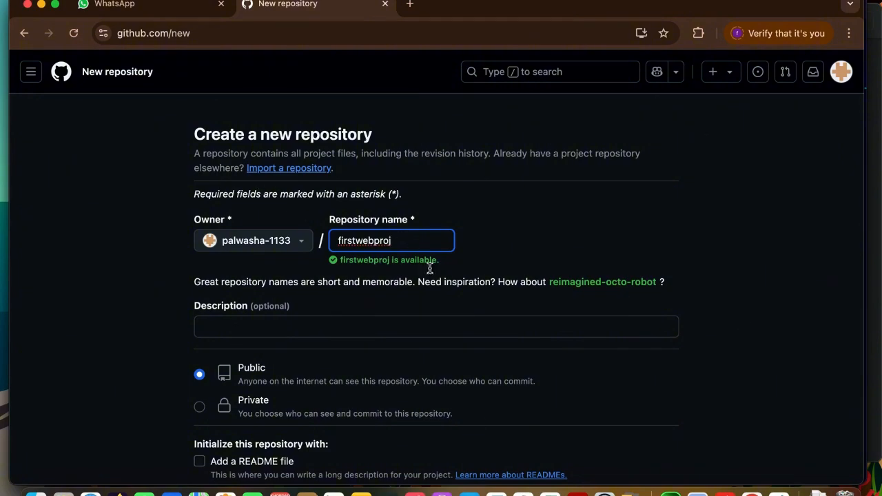
Include a README file and create the public repository.
scroll(438, 277, down, 5)
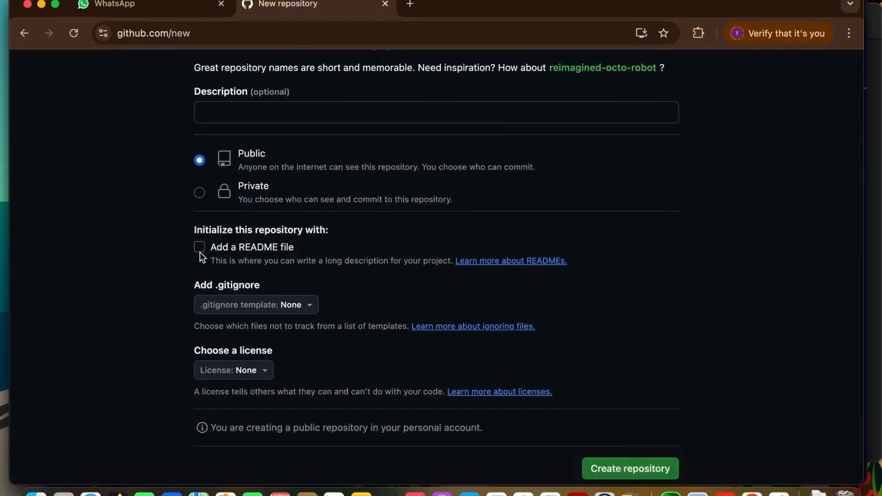
click(199, 248)
scroll(404, 310, down, 3)
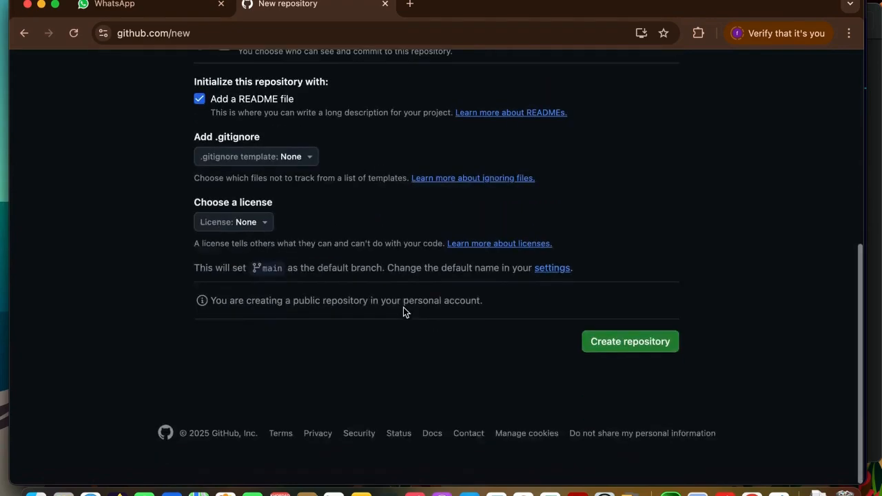
click(661, 360)
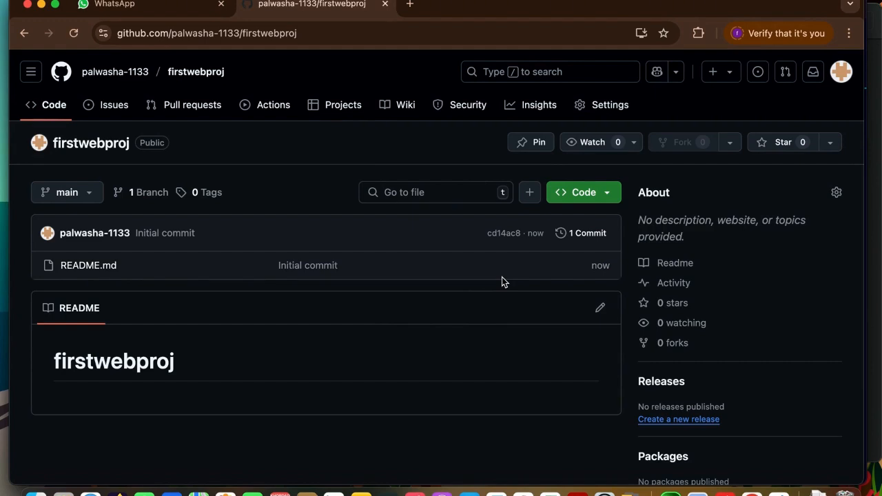
drag(210, 360, 553, 228)
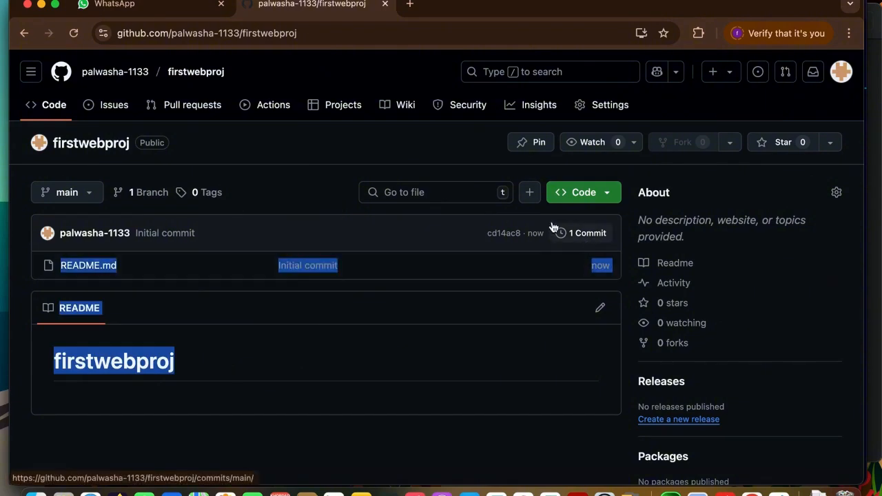
click(396, 230)
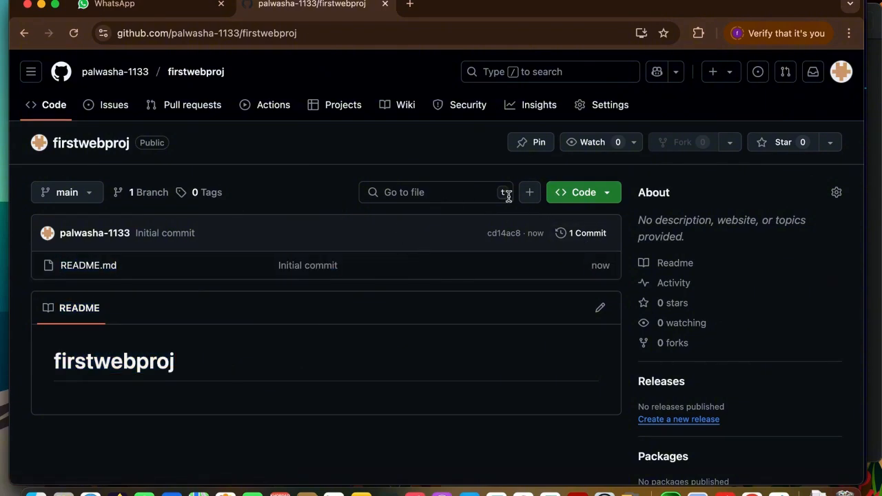
Add index.html and style.css from the github Host folder in Documents to the repository's file upload.
click(529, 198)
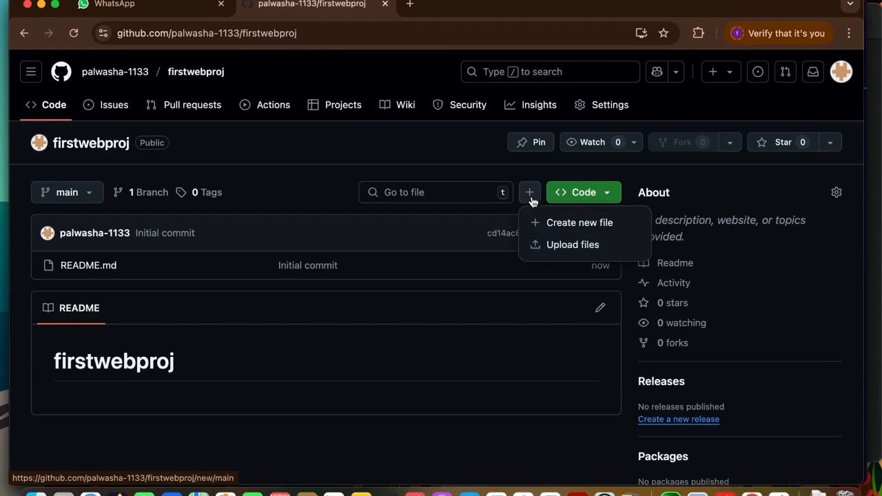
click(559, 246)
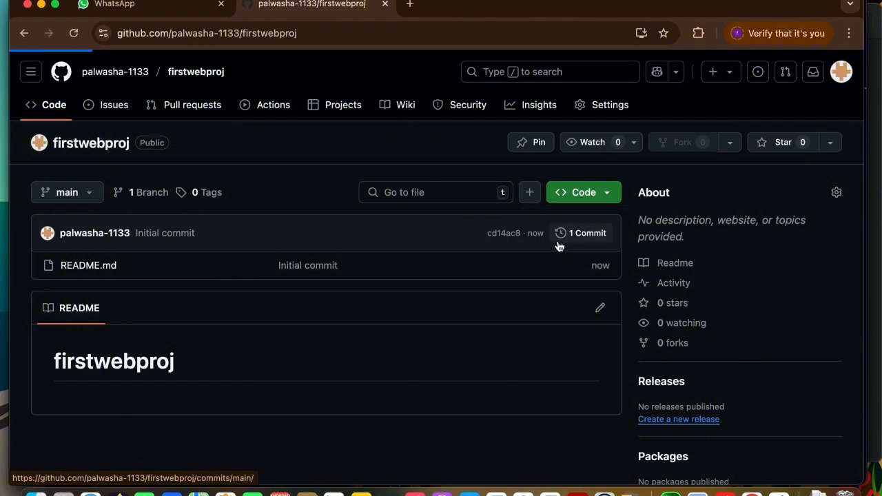
scroll(389, 283, down, 3)
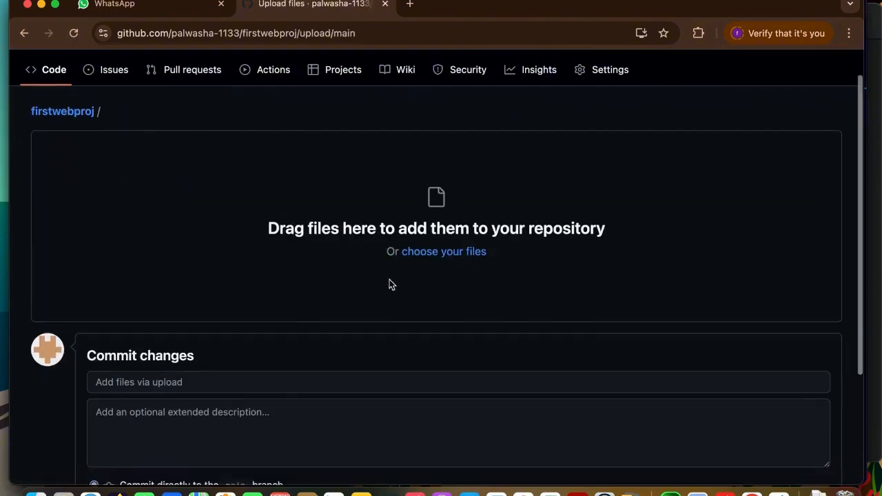
scroll(511, 182, up, 2)
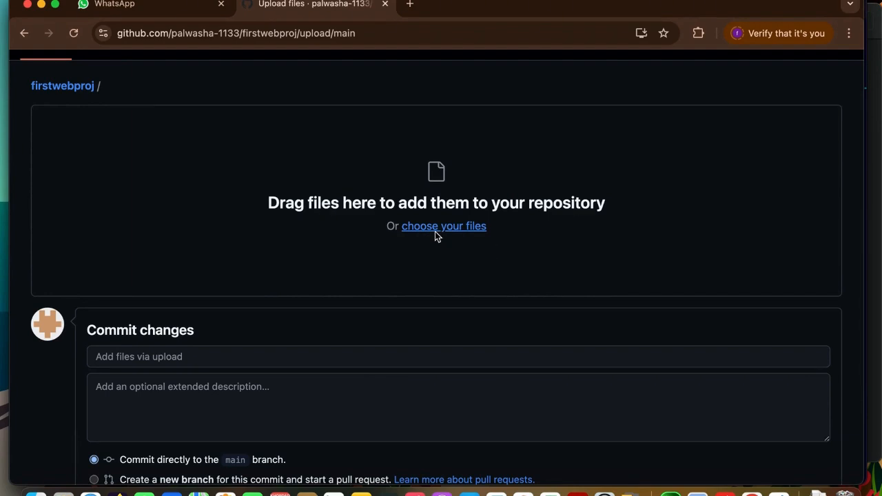
click(434, 232)
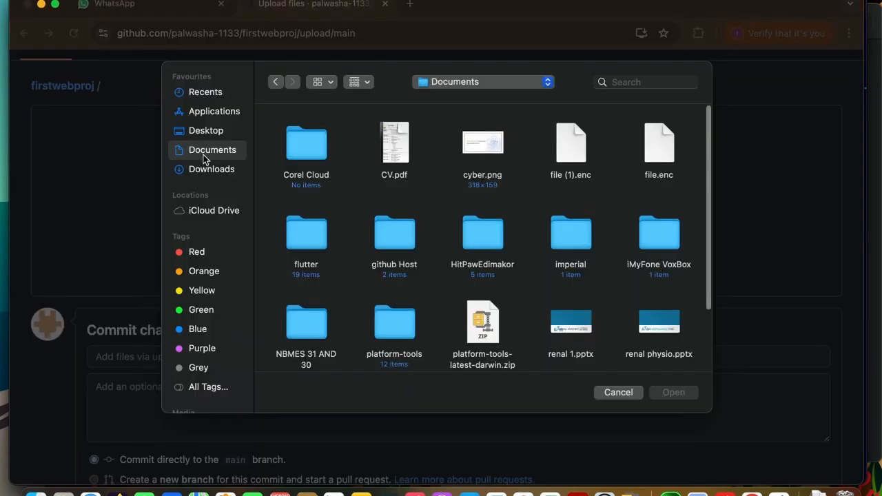
double_click(397, 242)
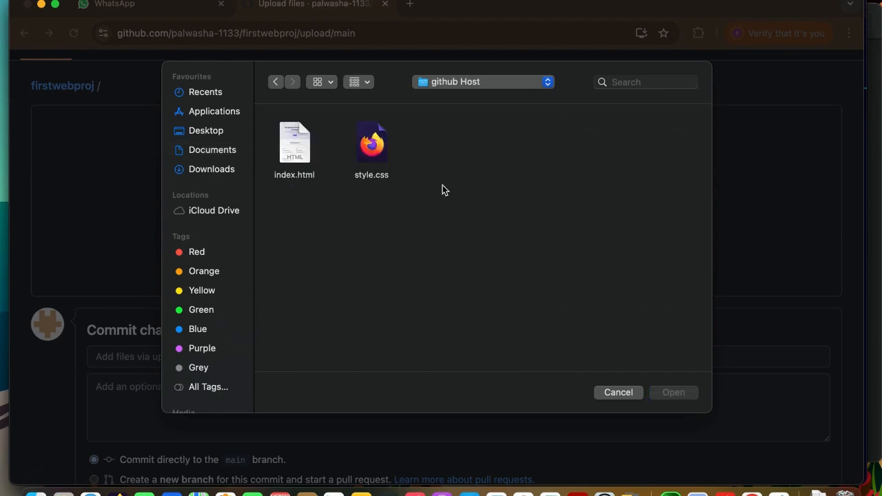
drag(442, 184, 294, 149)
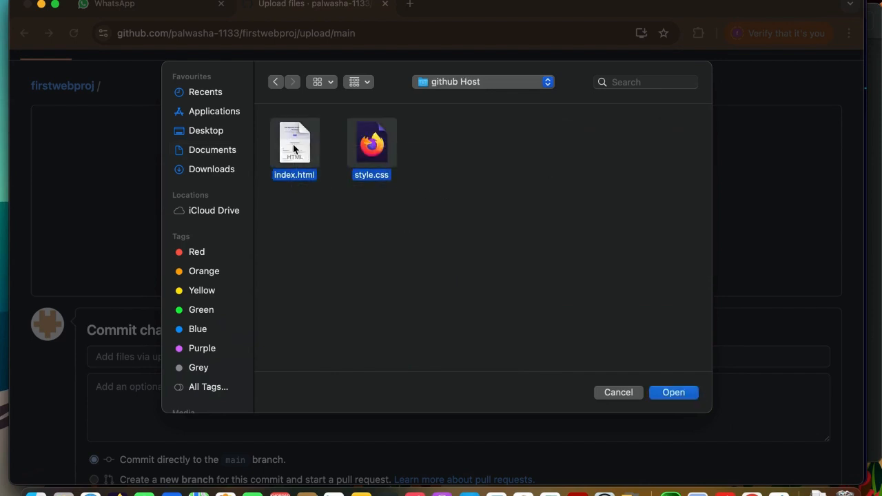
click(674, 393)
Commit the two uploaded files directly to the main branch with the default message.
scroll(384, 326, down, 5)
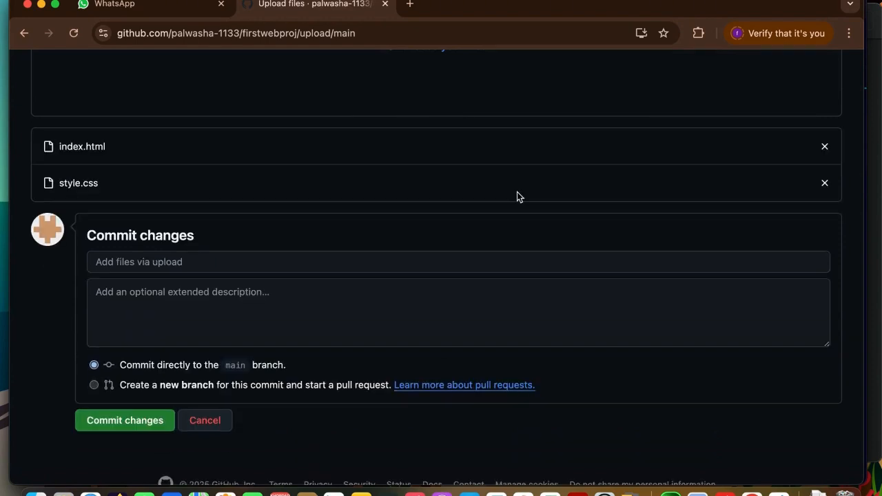
scroll(366, 288, down, 2)
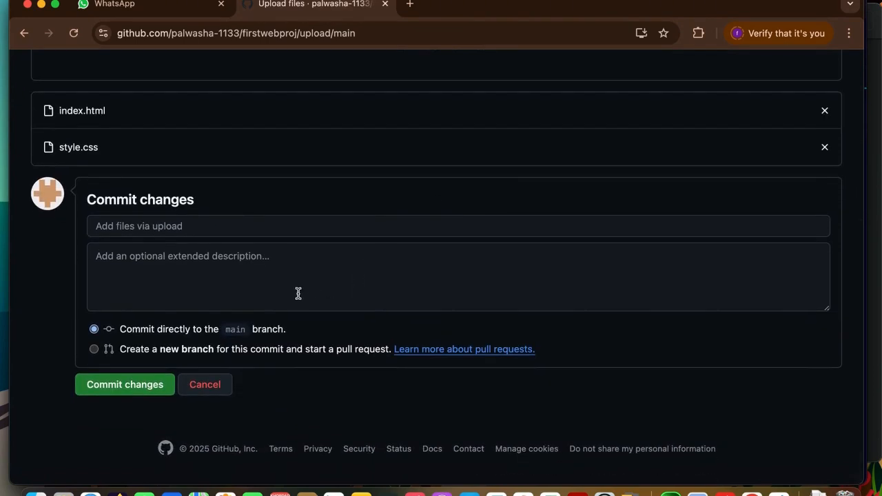
click(136, 394)
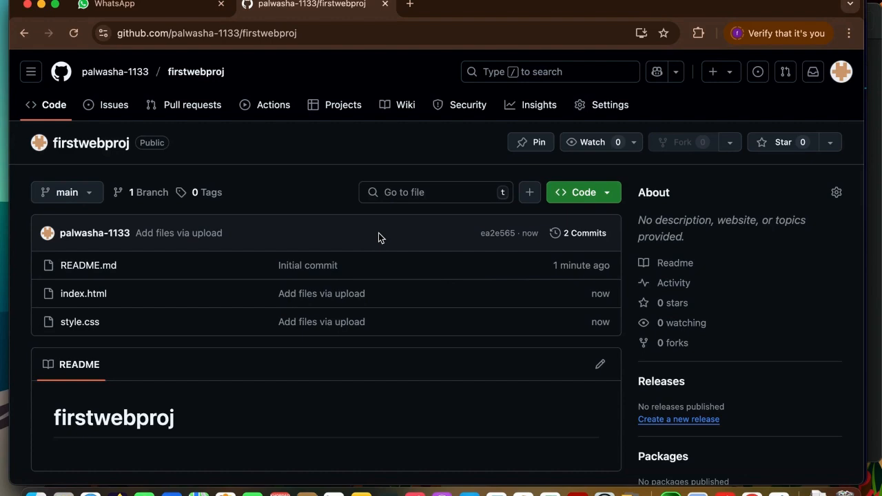
scroll(379, 233, down, 1)
scroll(375, 288, up, 2)
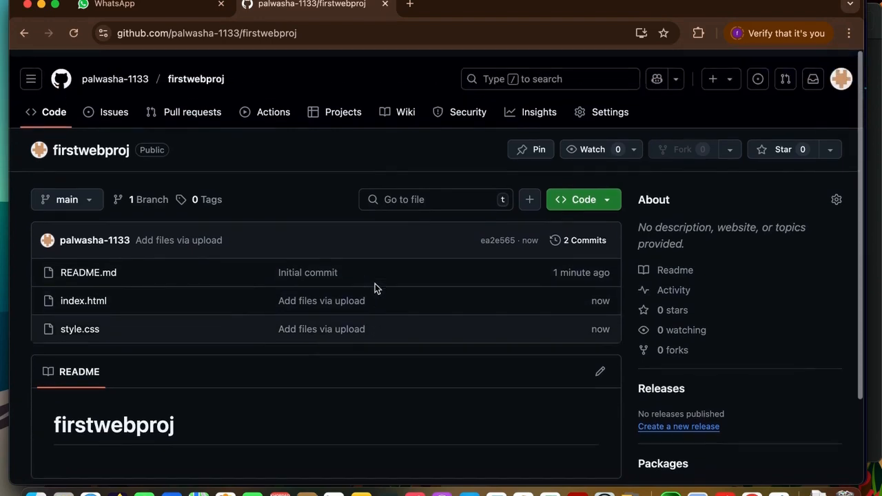
scroll(375, 289, down, 1)
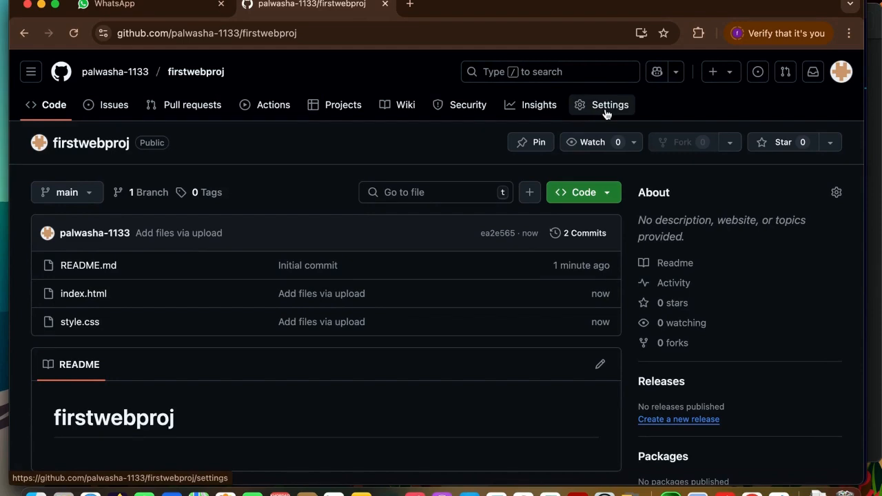
Open the GitHub Pages settings of the firstwebproj repository.
click(607, 110)
scroll(151, 347, down, 3)
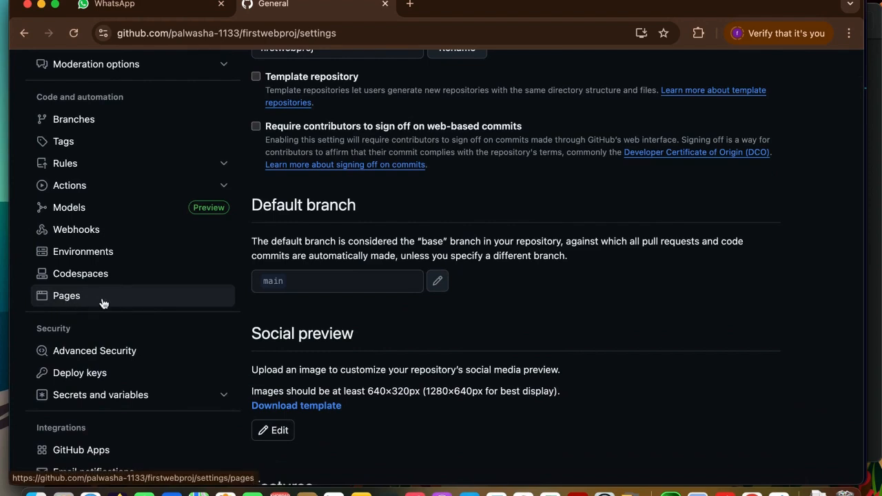
click(104, 303)
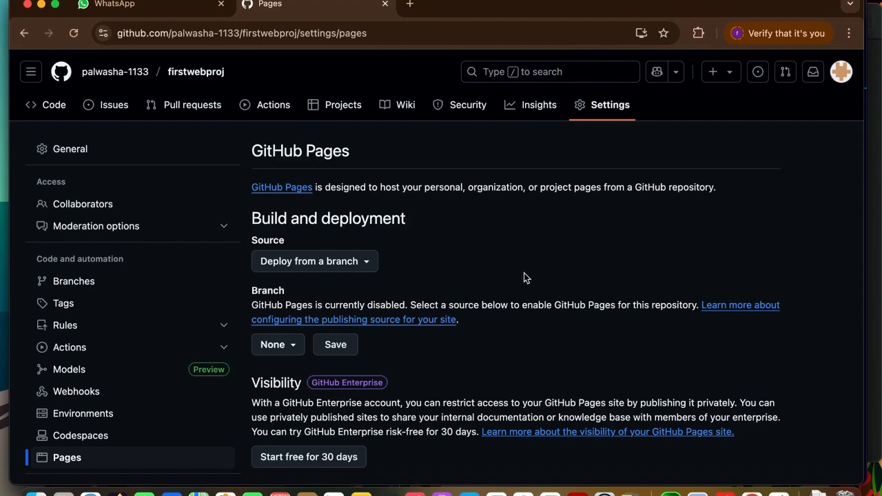
Set GitHub Pages to deploy from the main branch's / (root) folder and save the publishing source.
scroll(524, 278, down, 2)
scroll(524, 276, down, 1)
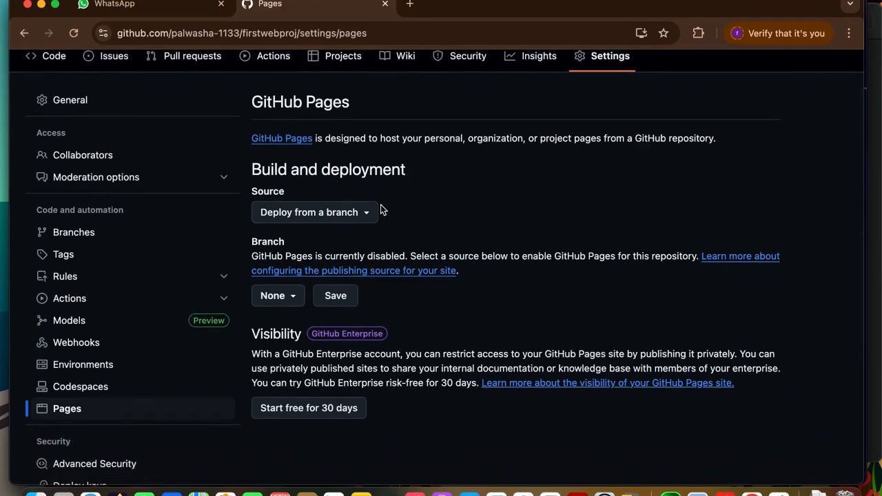
scroll(501, 237, down, 4)
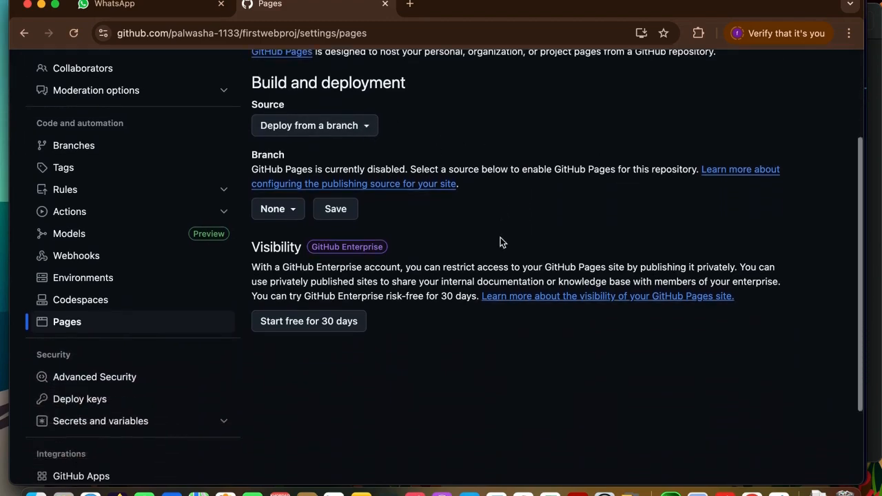
scroll(424, 193, up, 3)
click(368, 193)
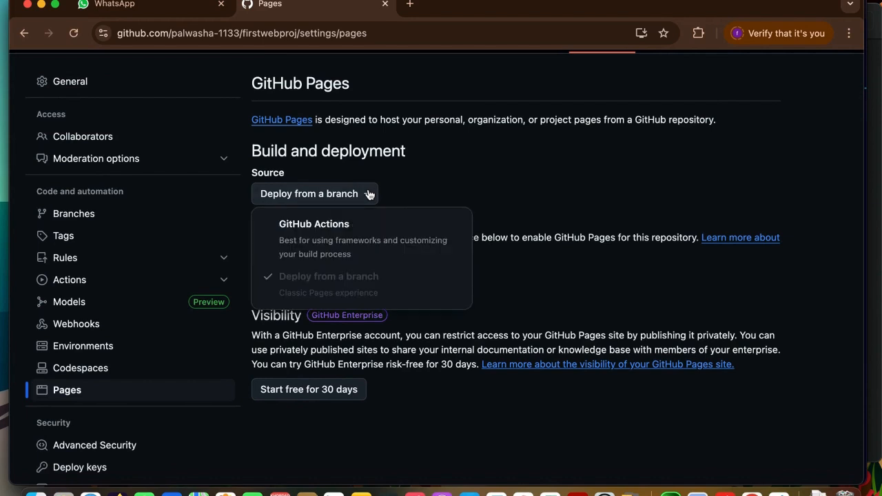
click(388, 182)
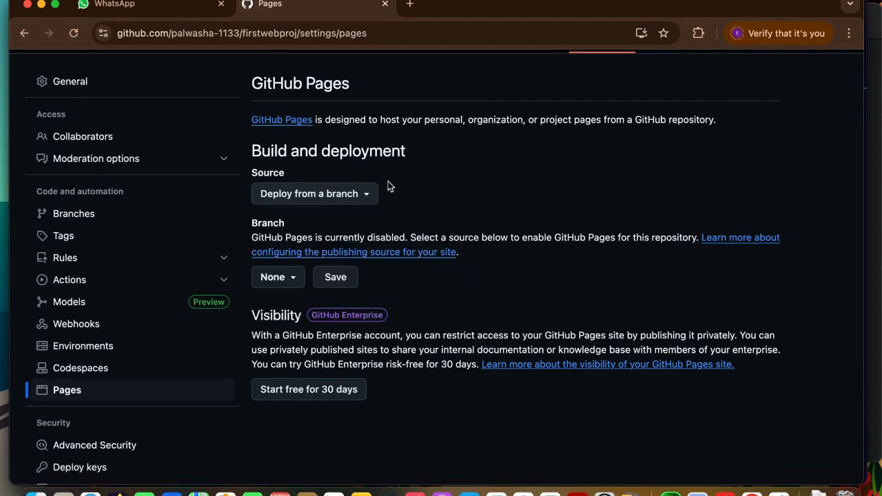
click(297, 288)
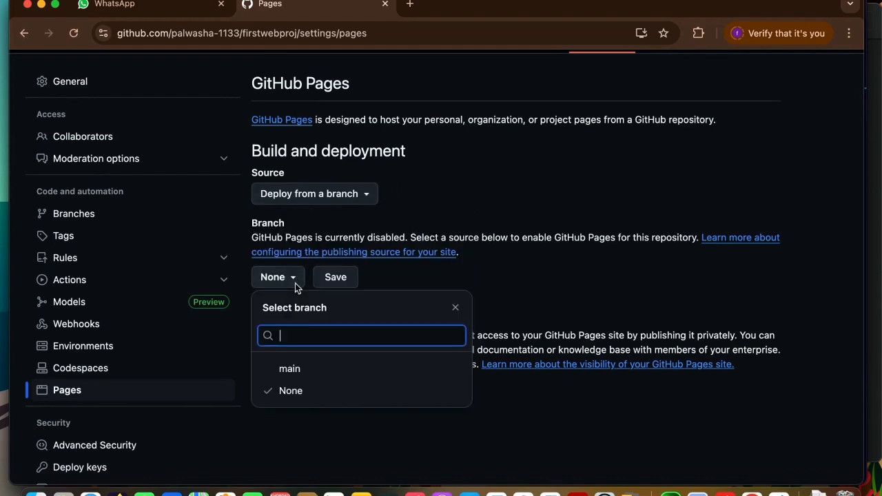
click(301, 370)
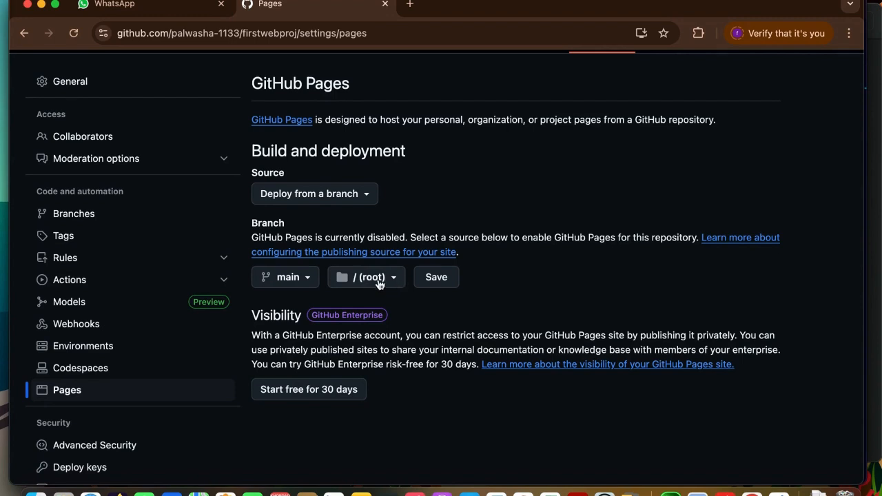
click(433, 282)
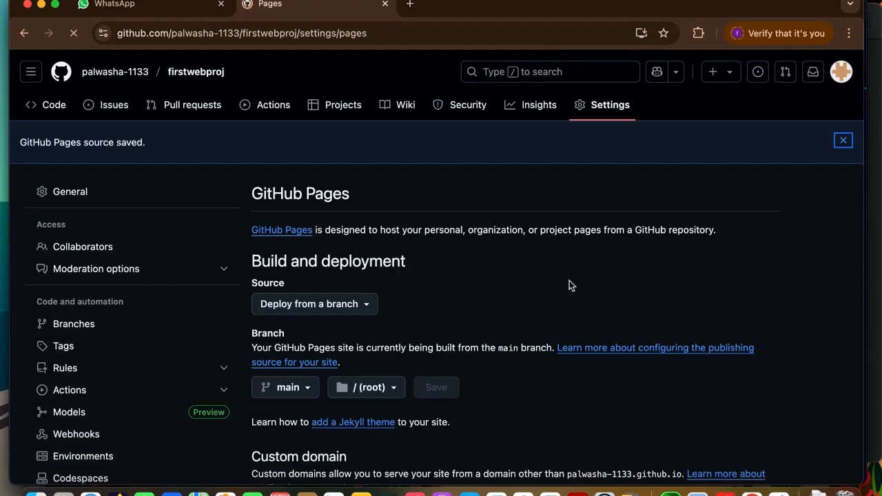
Return to the repository's code page and check the Pages build and deployment status of the latest commit.
click(50, 109)
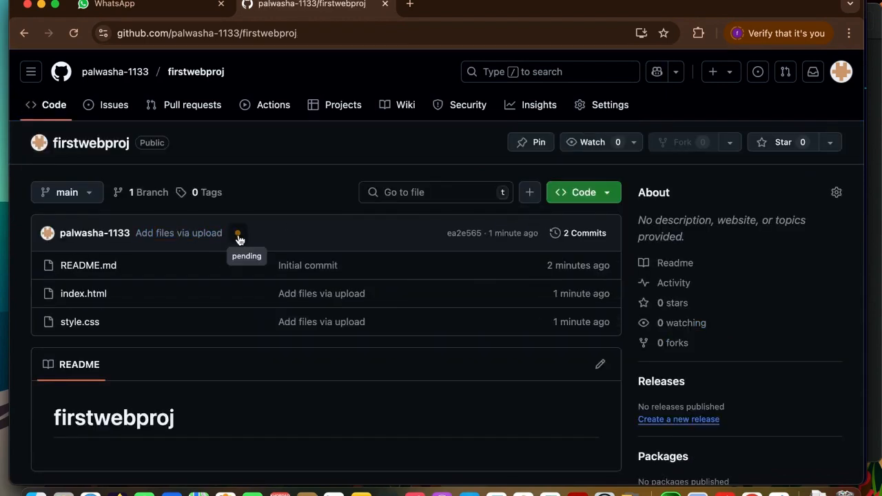
click(238, 235)
click(237, 233)
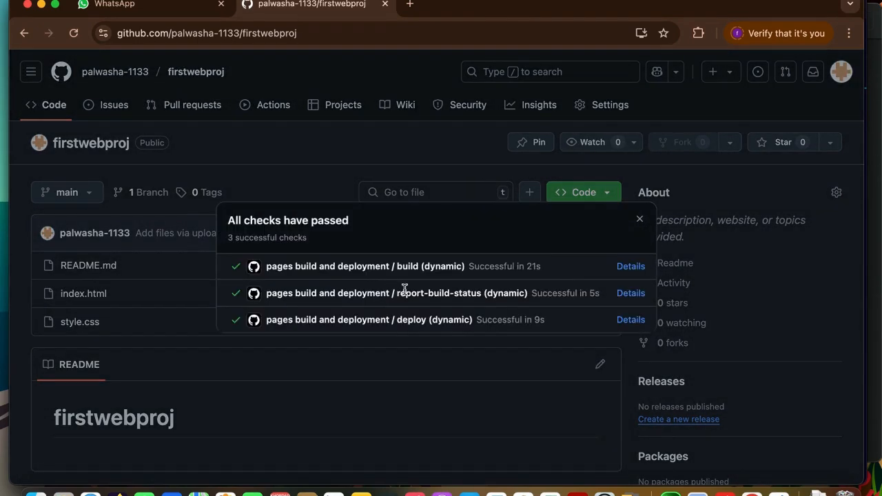
click(258, 173)
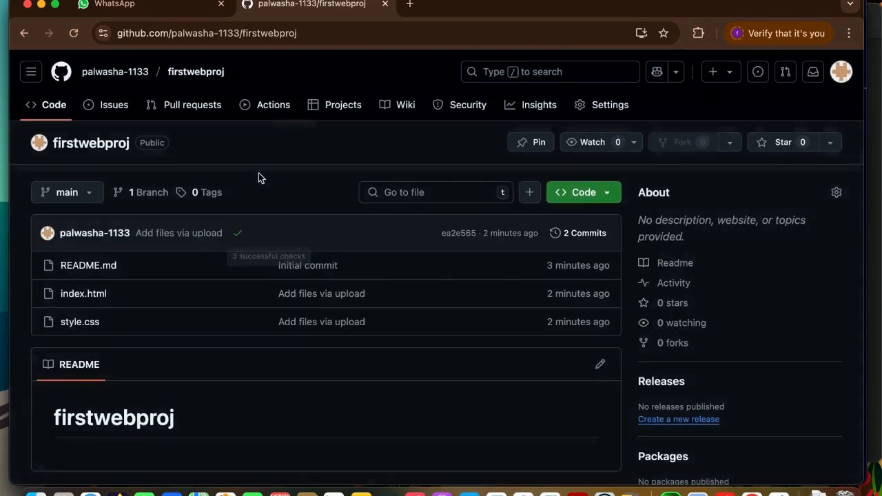
scroll(258, 173, up, 1)
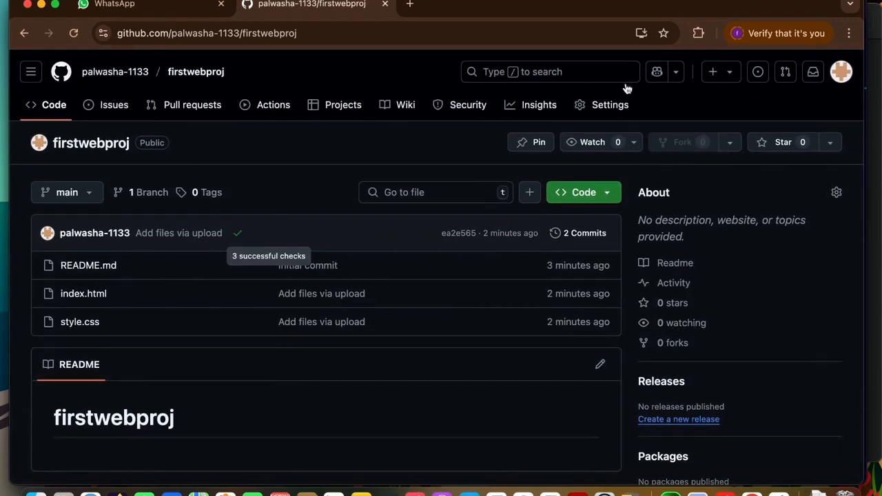
Go back to the repository's GitHub Pages settings to get the live site link.
click(606, 107)
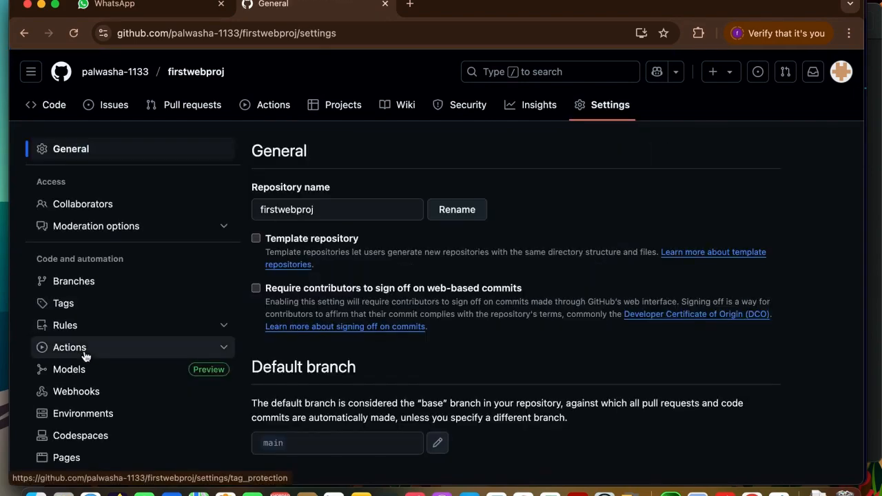
scroll(110, 345, down, 3)
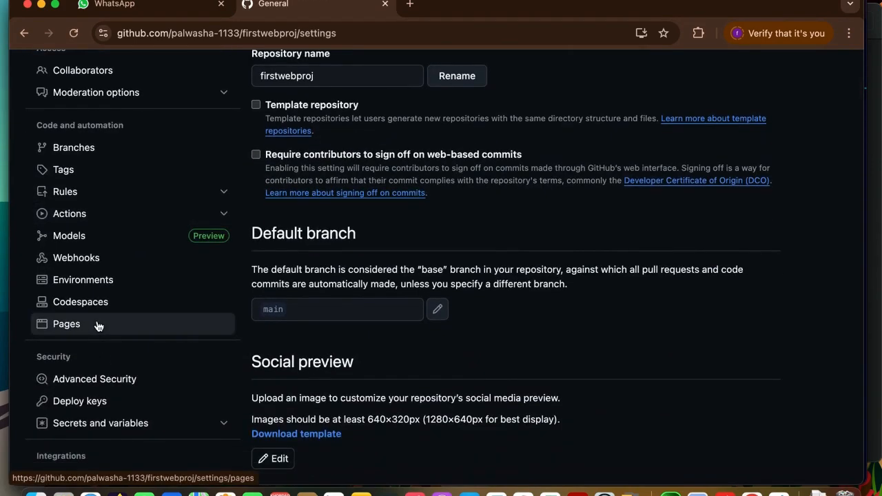
click(98, 325)
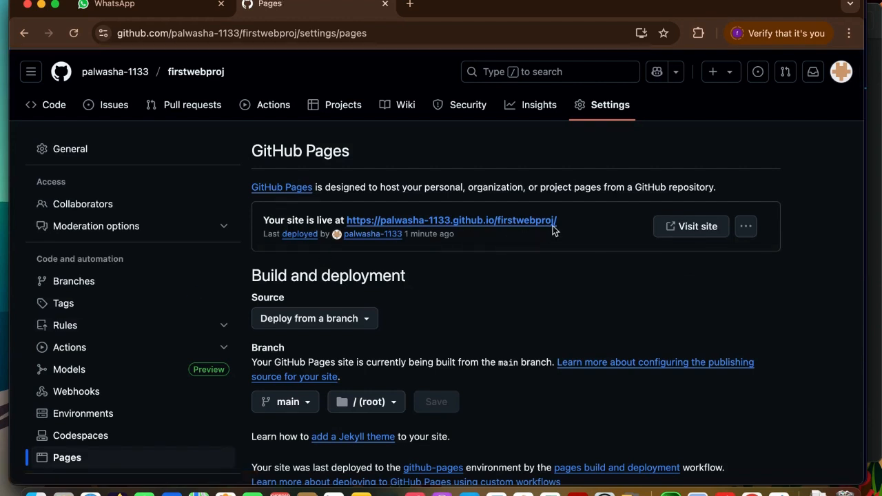
Open the live site link in a new browser tab and look through the published page down to its footer.
drag(561, 223, 347, 215)
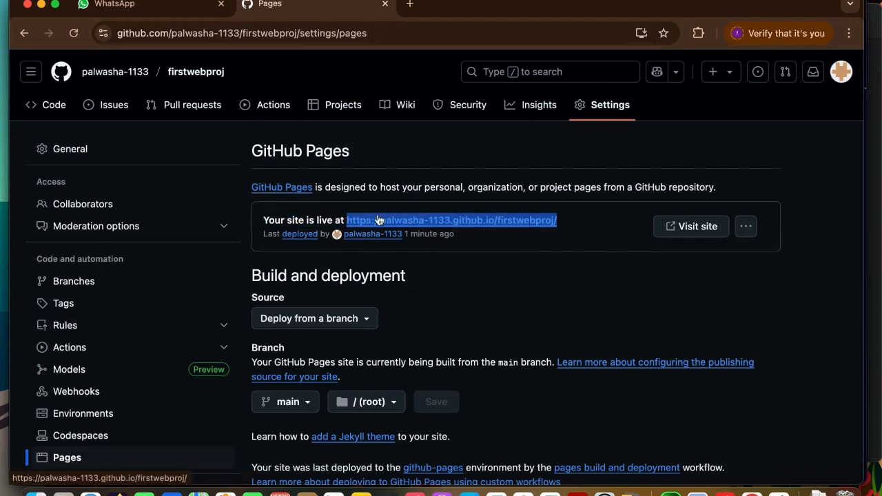
click(605, 234)
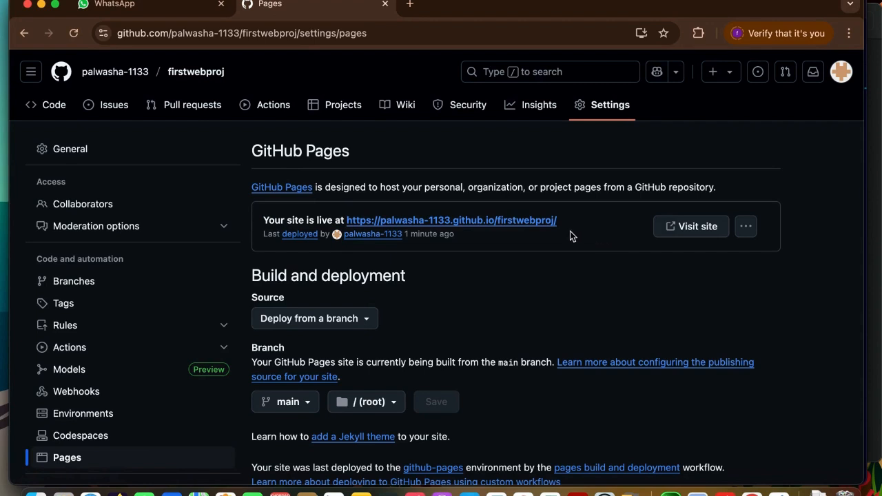
right_click(521, 226)
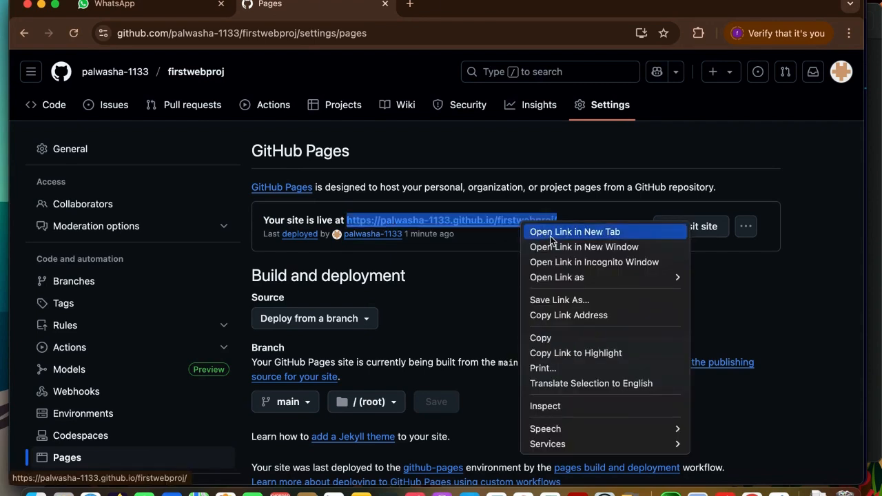
click(550, 234)
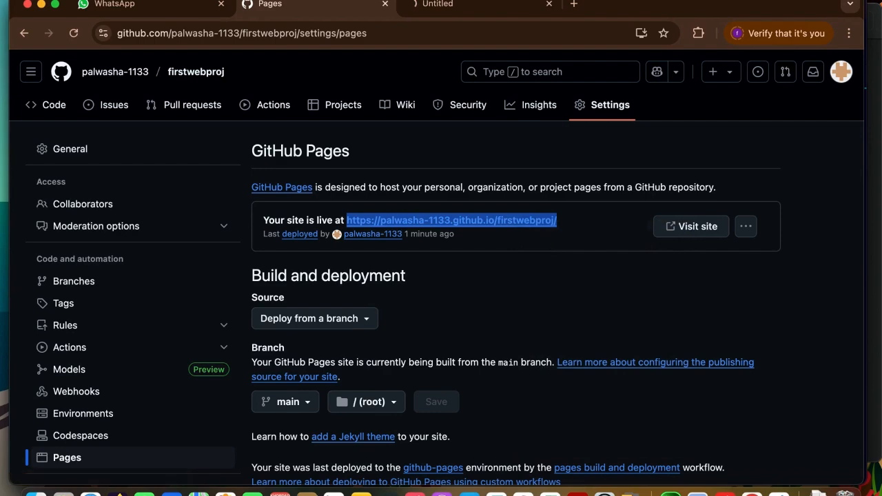
click(443, 12)
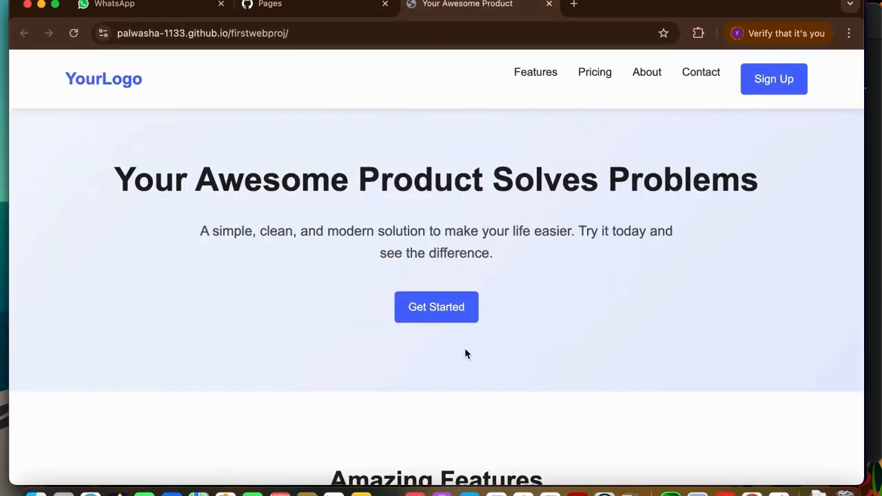
scroll(465, 349, down, 10)
scroll(466, 349, down, 2)
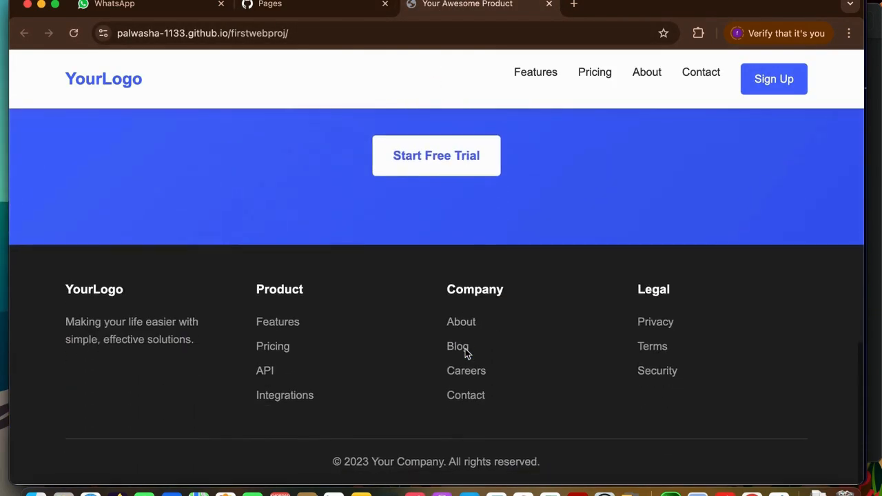
scroll(465, 349, up, 12)
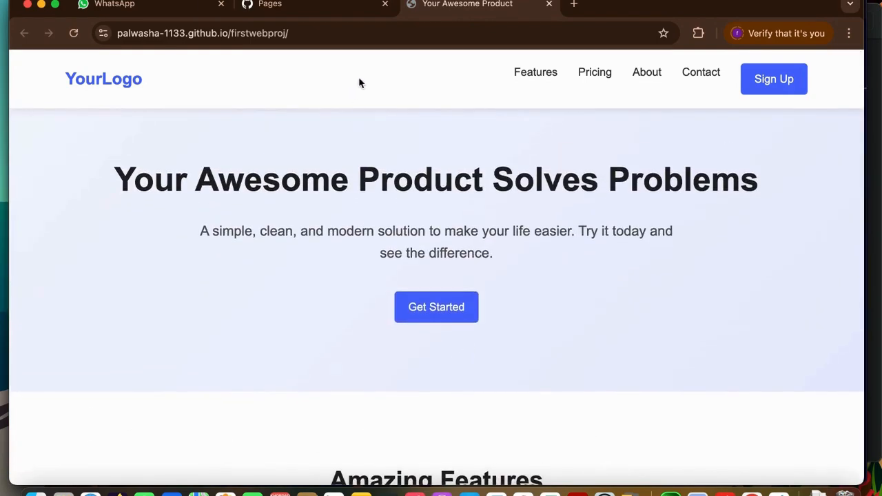
Highlight firstwebproj in the published site's web address.
click(303, 34)
key(Right)
triple_click(303, 34)
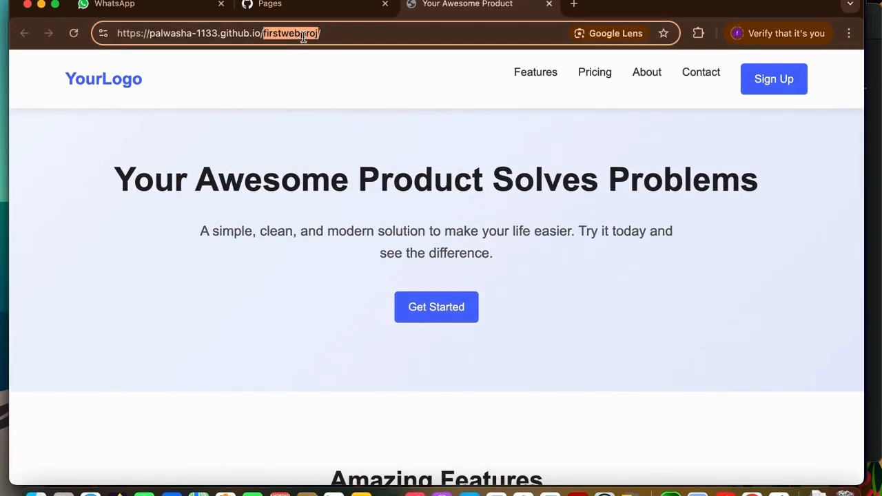